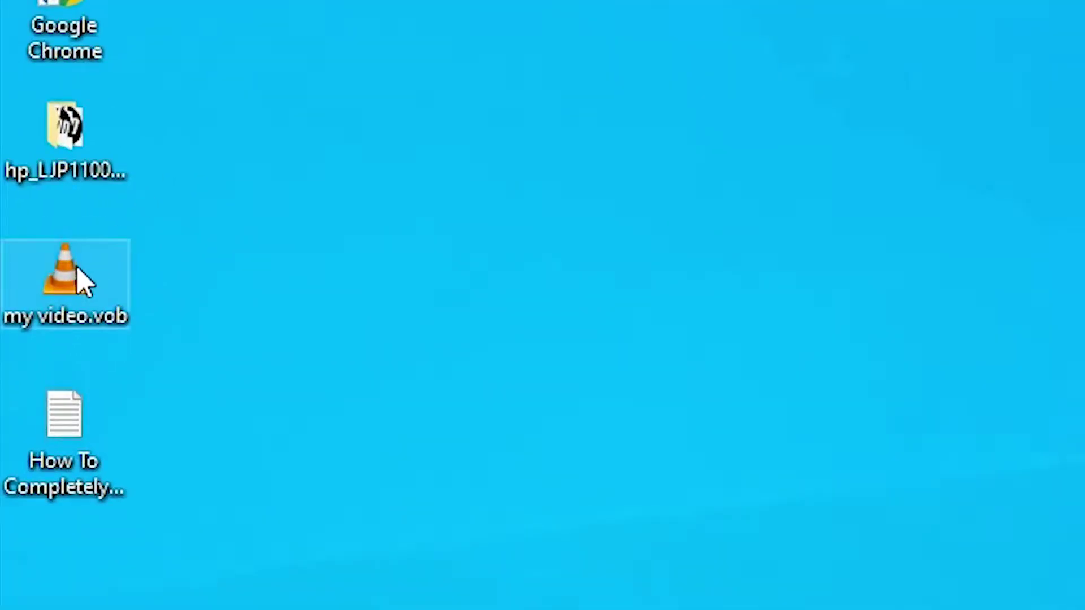
Search 'vlc media player' in Chrome and start downloading the VLC installer from videolan.org
left_click(54, 323)
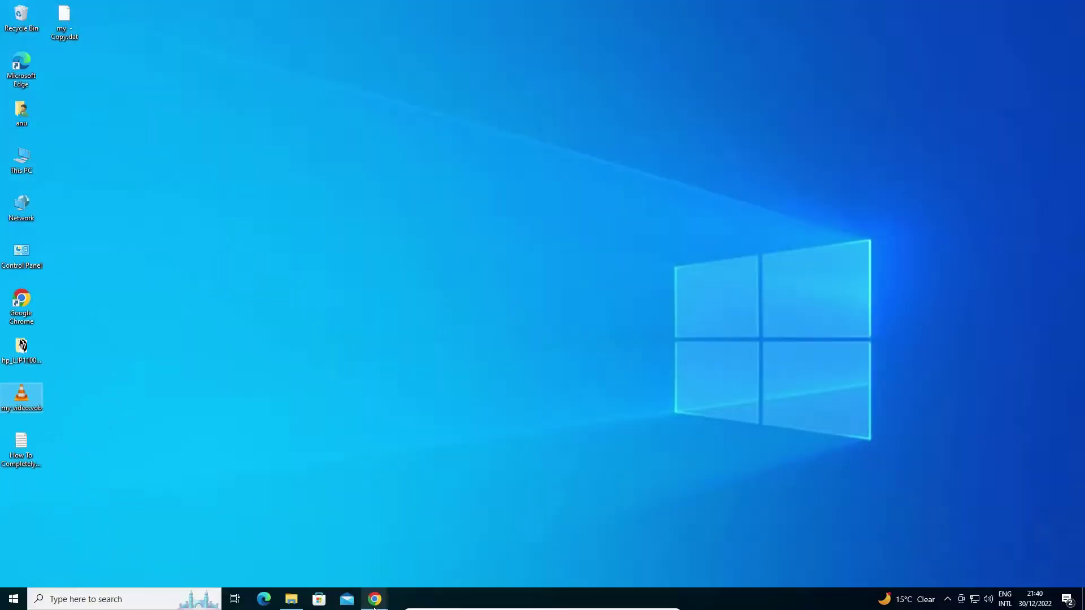
mouse_move(374, 605)
left_click(395, 562)
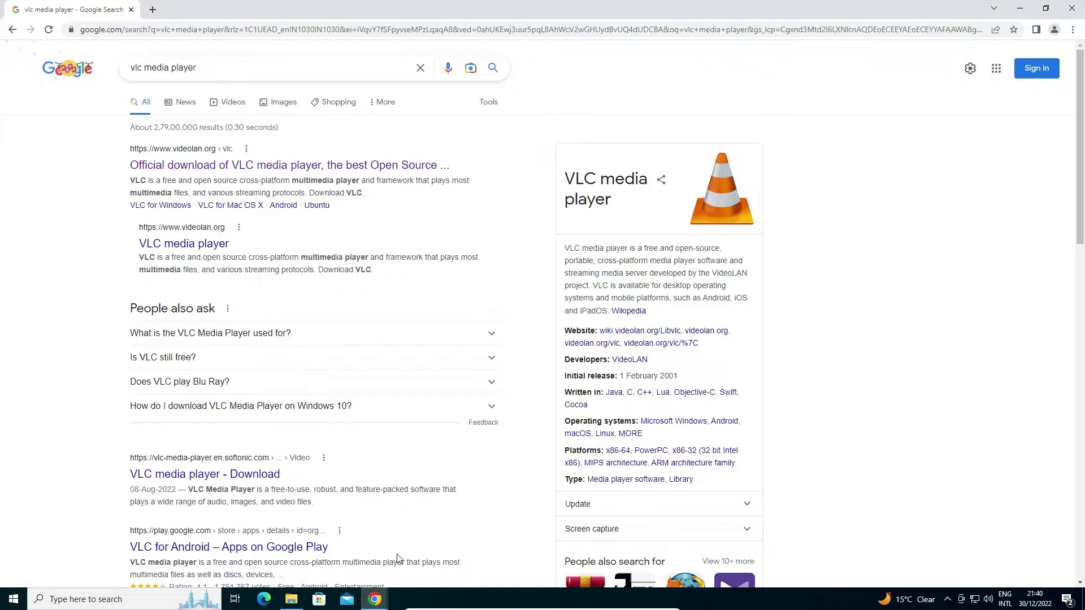
double_click(262, 68)
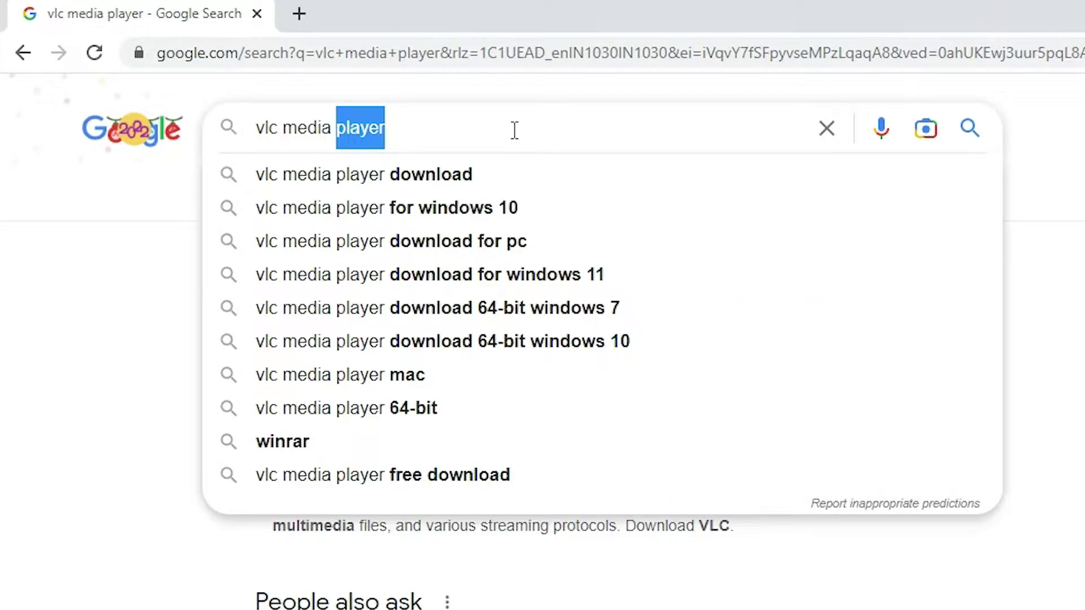
key("Return")
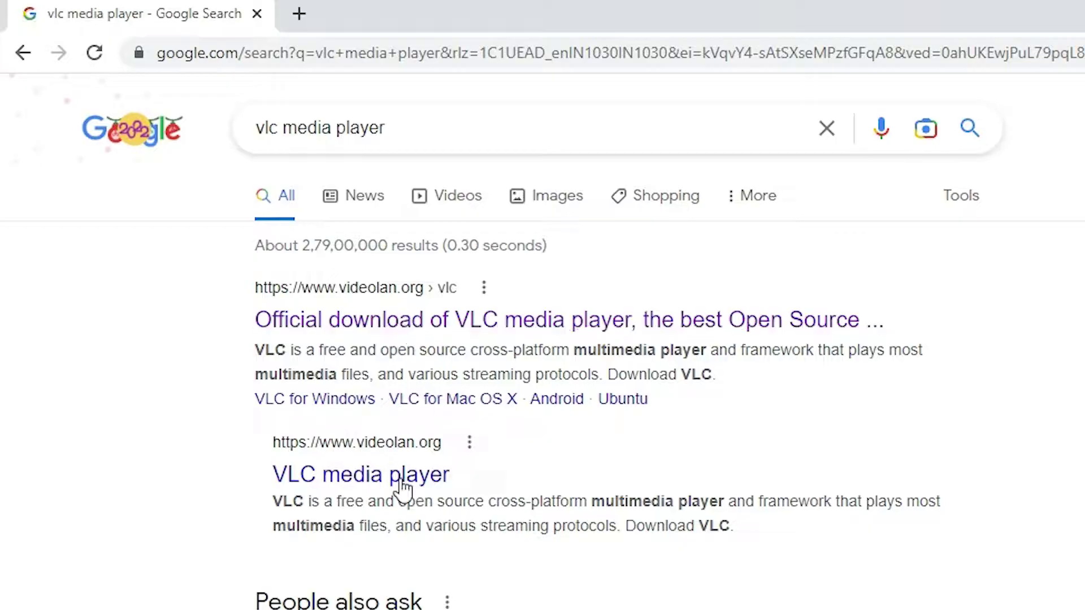
left_click(413, 325)
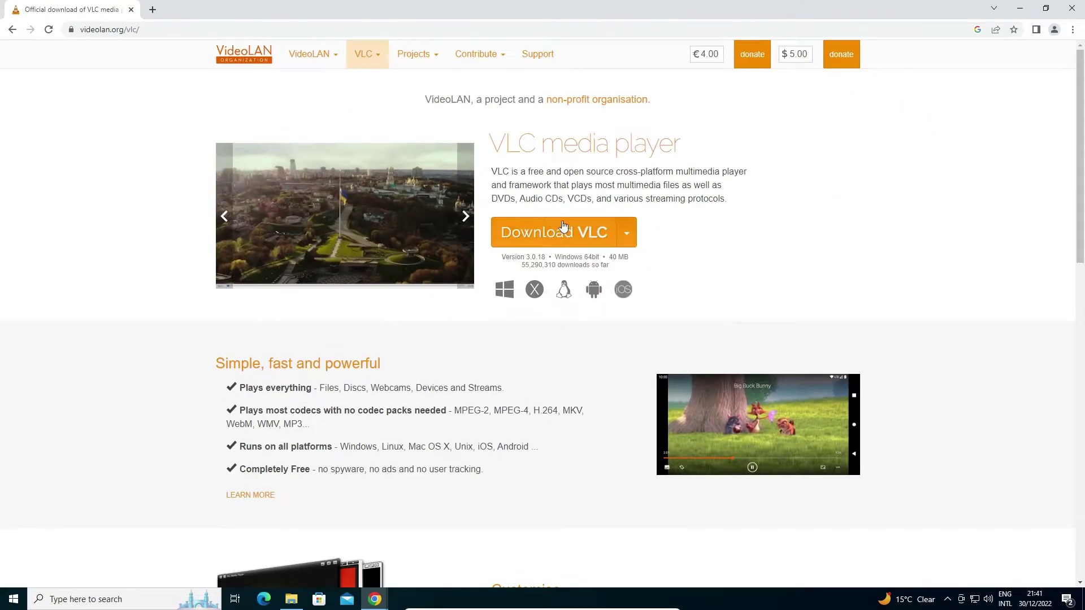
left_click(564, 230)
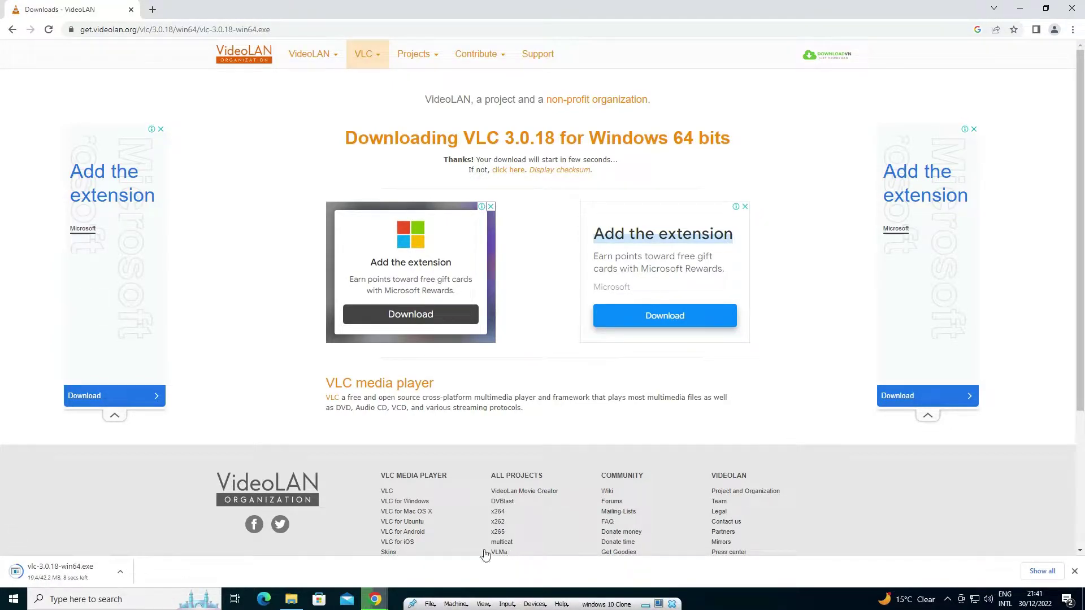
Move vlc-3.0.18-win64.exe from the Downloads folder to the desktop and launch it
left_click(1043, 571)
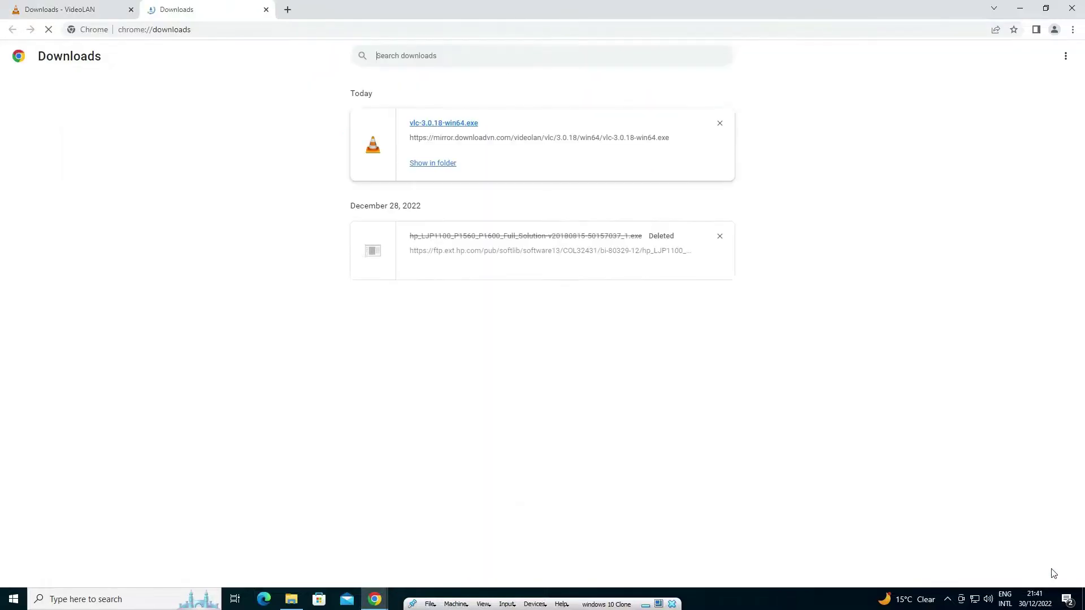
left_click(430, 164)
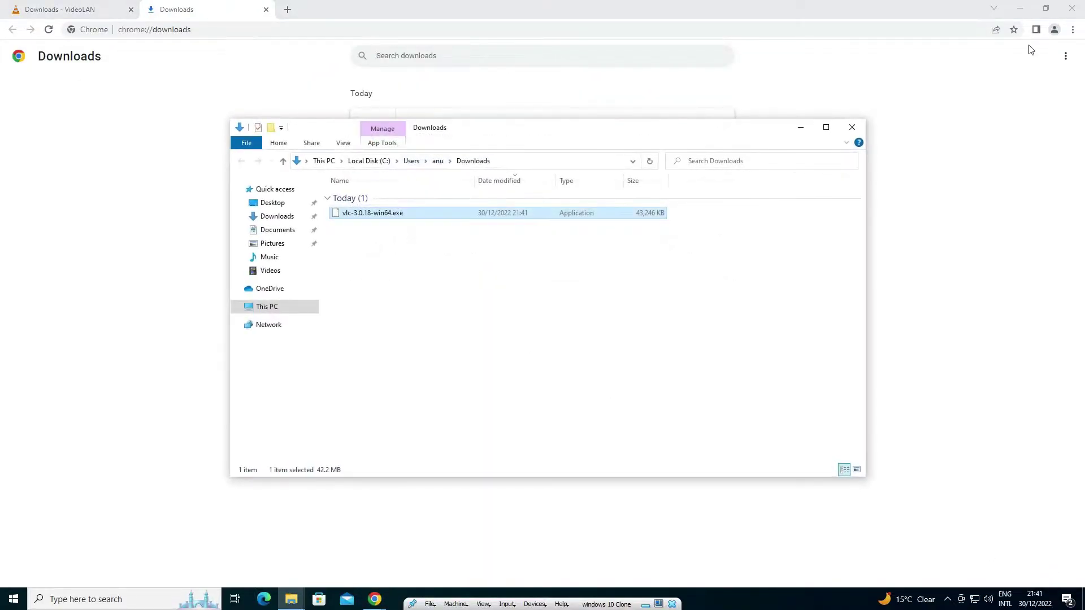
left_click(1020, 9)
left_click_drag(486, 212, 134, 330)
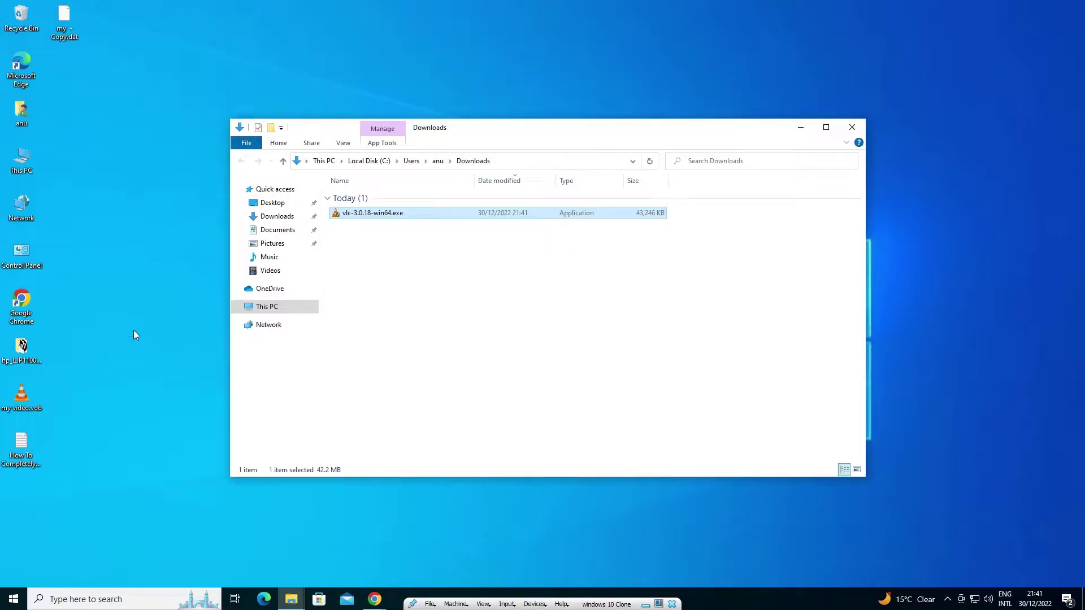
left_click(852, 127)
double_click(270, 342)
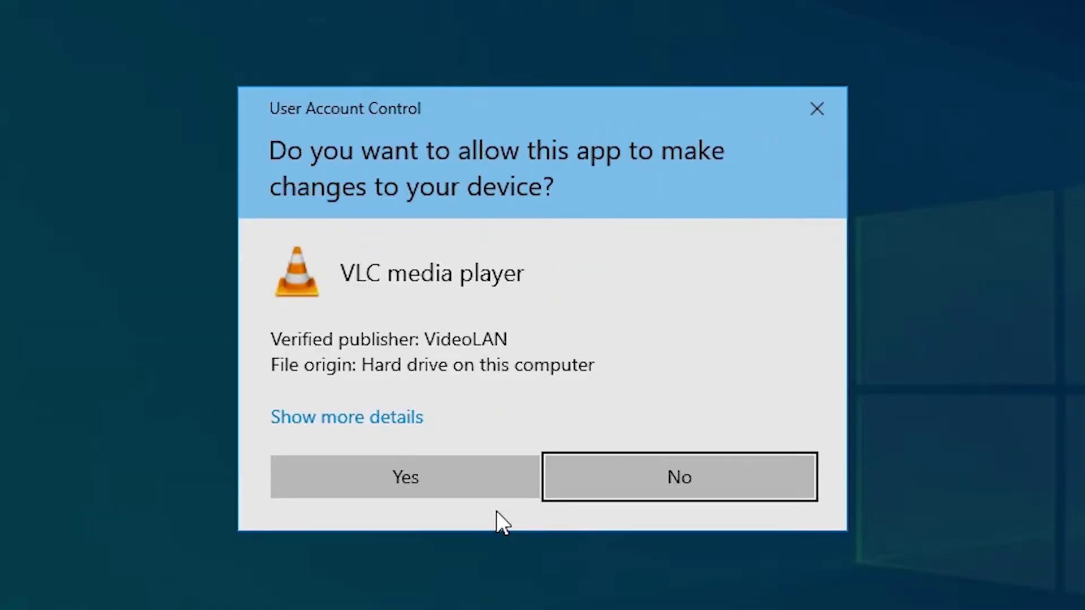
Allow the installer, choose English, and install with default components and location
left_click(471, 490)
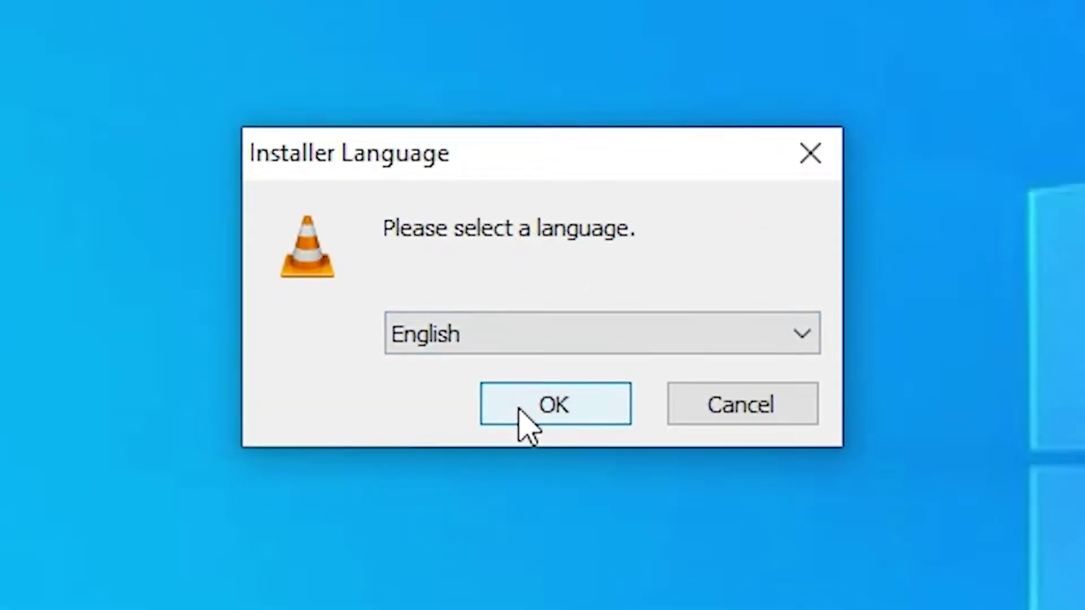
left_click(520, 410)
left_click(700, 520)
left_click(698, 517)
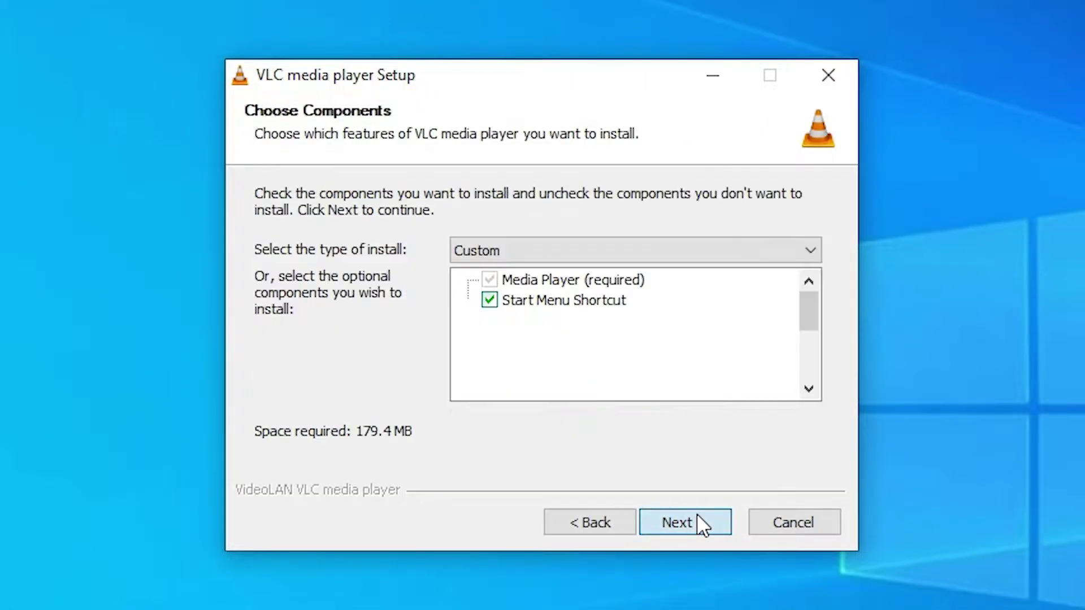
left_click(698, 517)
left_click(699, 517)
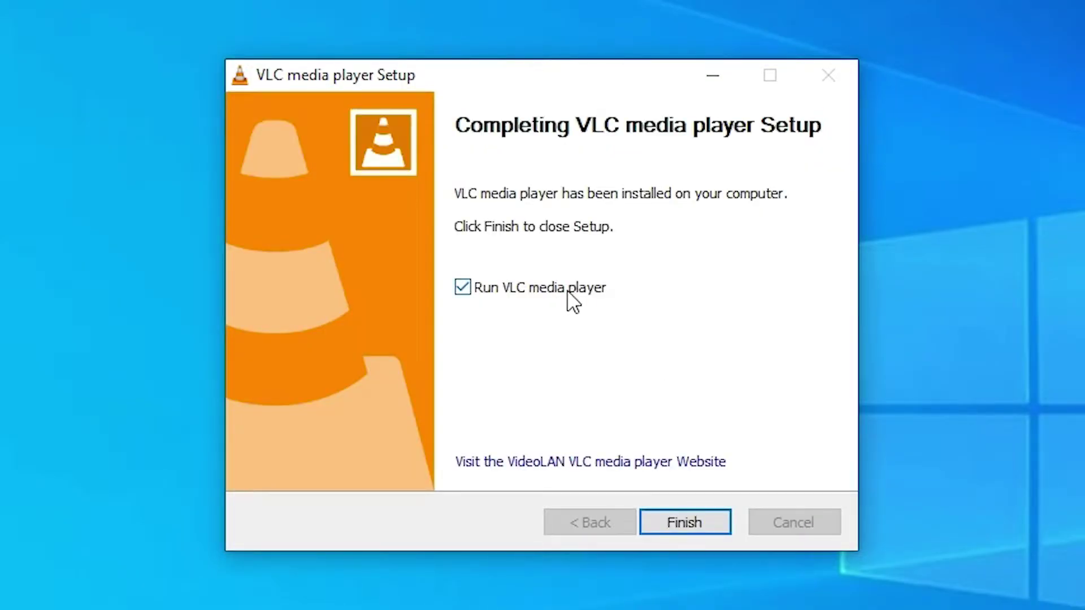
Finish setup, accept VLC's privacy and network access policy, and reposition the VLC window
left_click(704, 525)
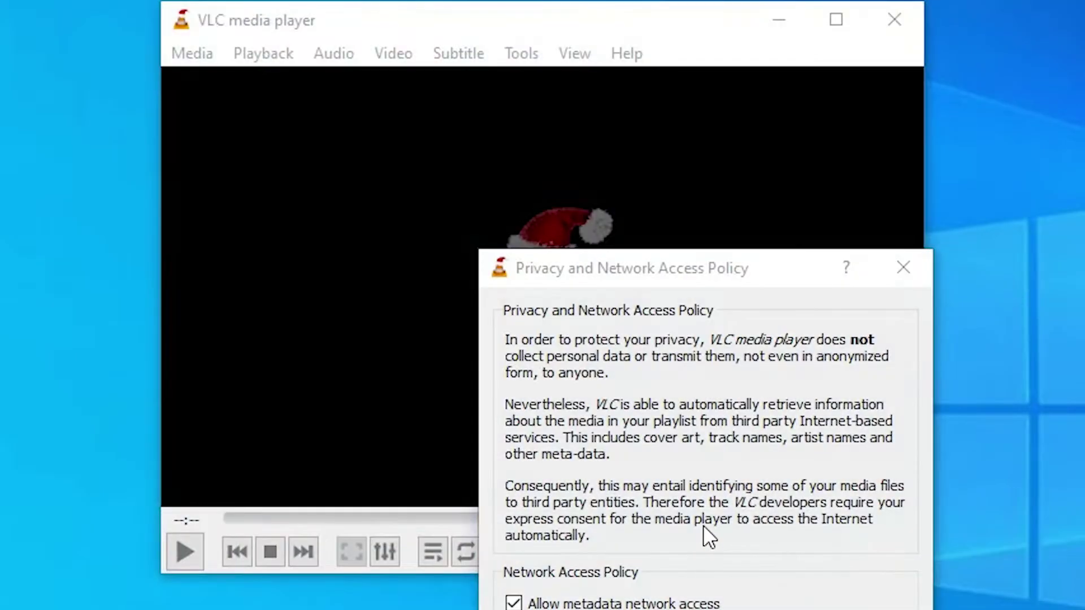
left_click(902, 273)
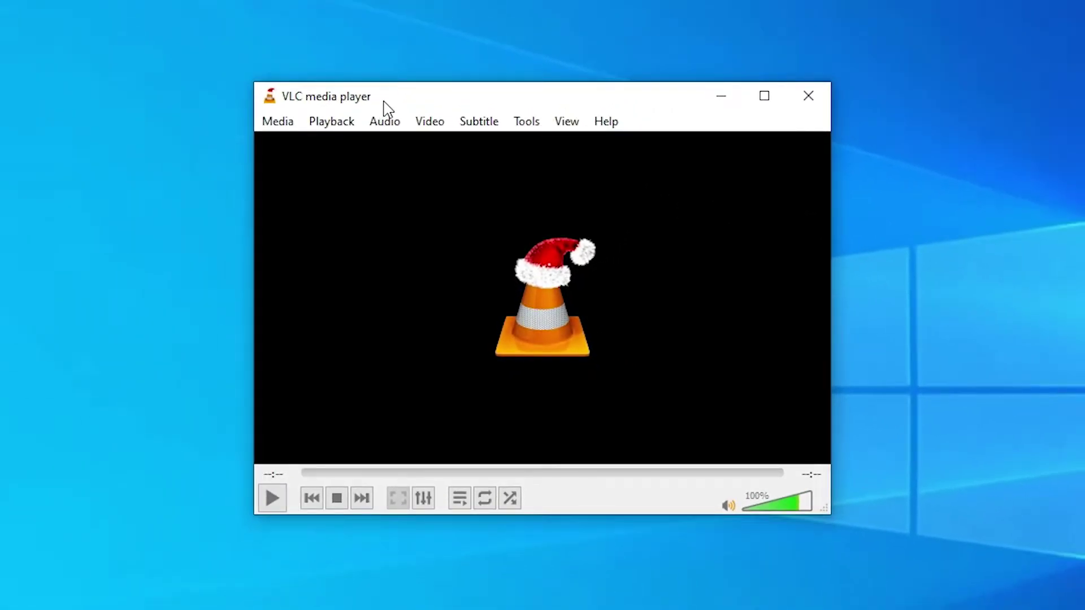
left_click_drag(327, 25, 198, 71)
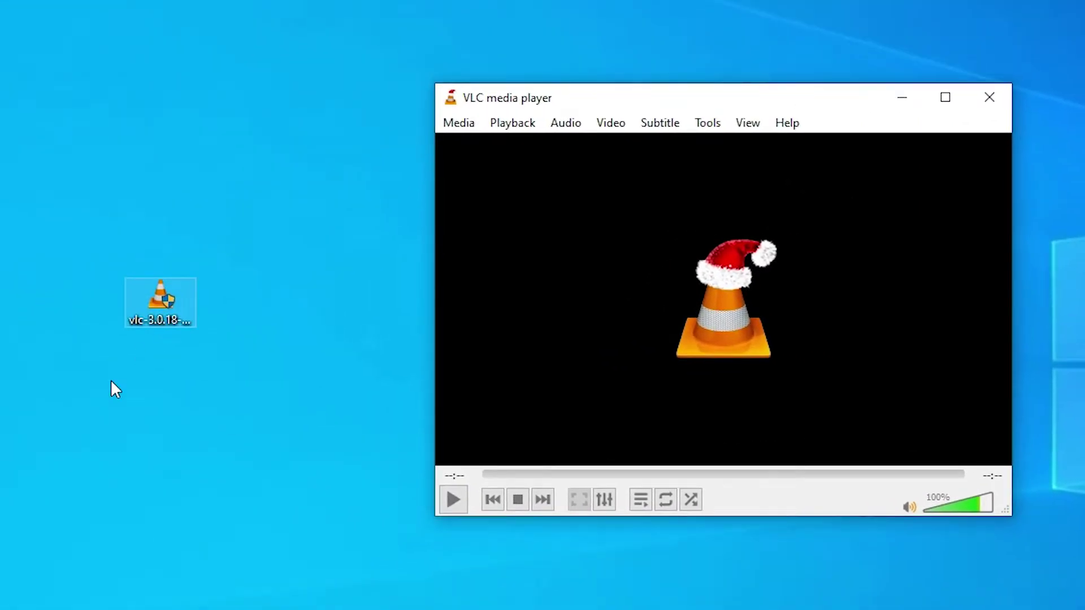
Arrange the desktop so my video.vob and the installer icon sit beside VLC
left_click(112, 380)
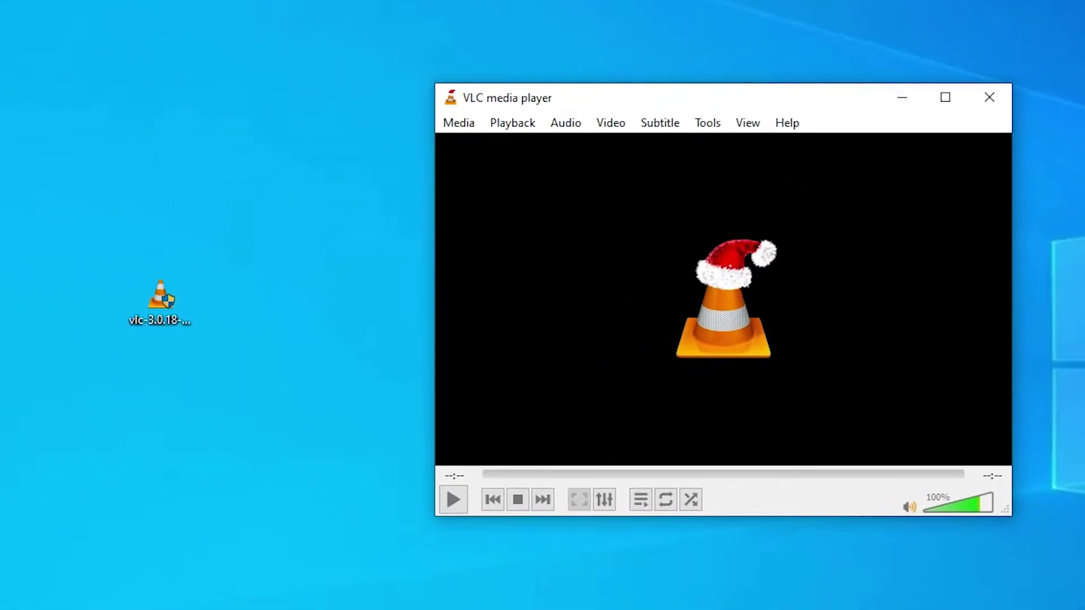
left_click_drag(130, 475, 177, 383)
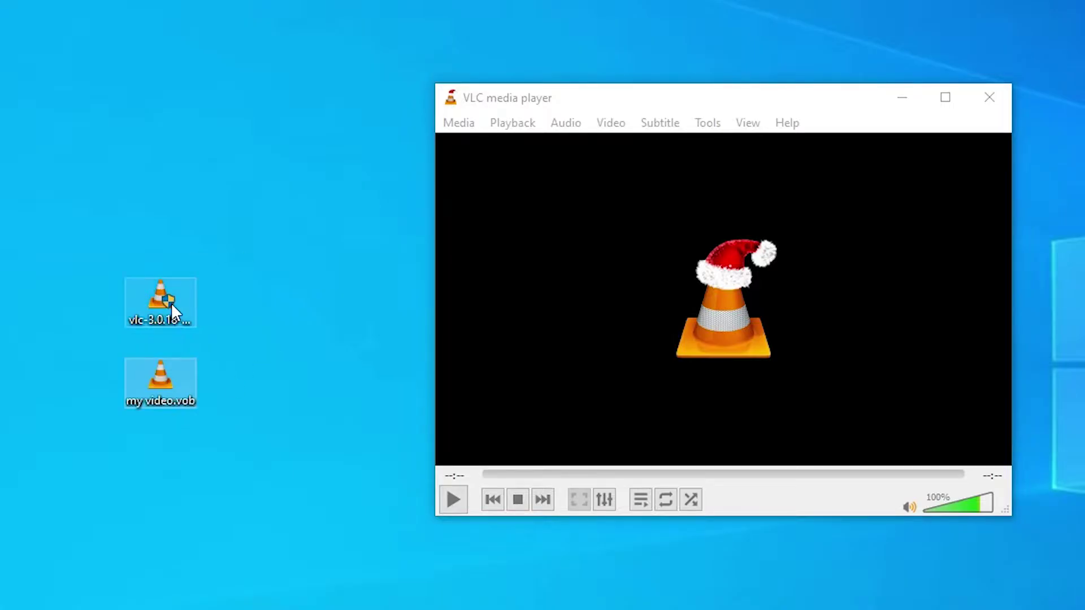
left_click_drag(169, 303, 39, 129)
left_click_drag(168, 374, 200, 336)
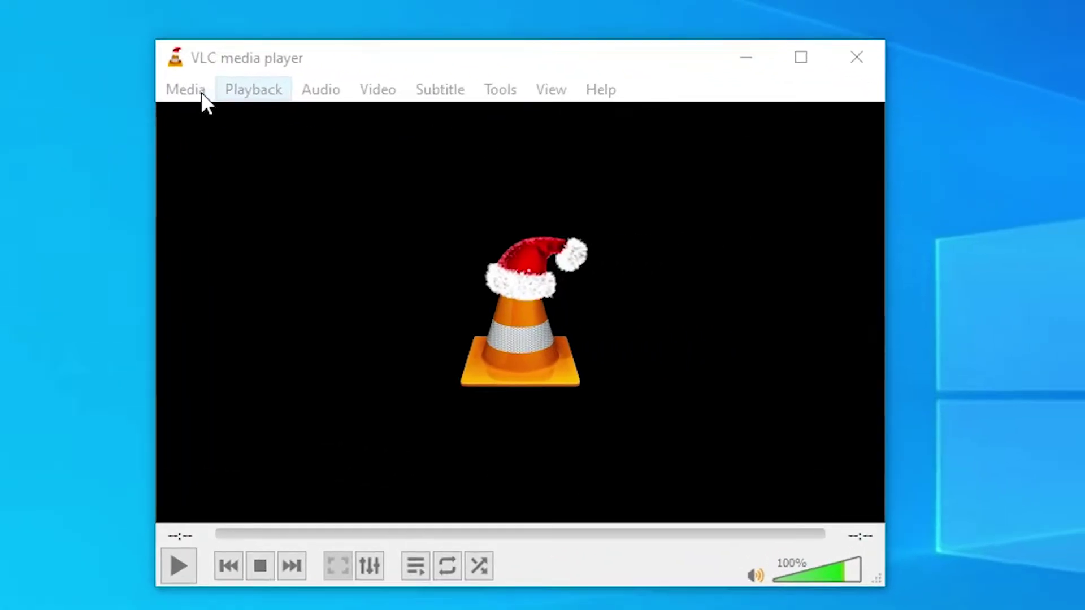
Start a Convert / Save job and add my video.vob from the Desktop
left_click(467, 123)
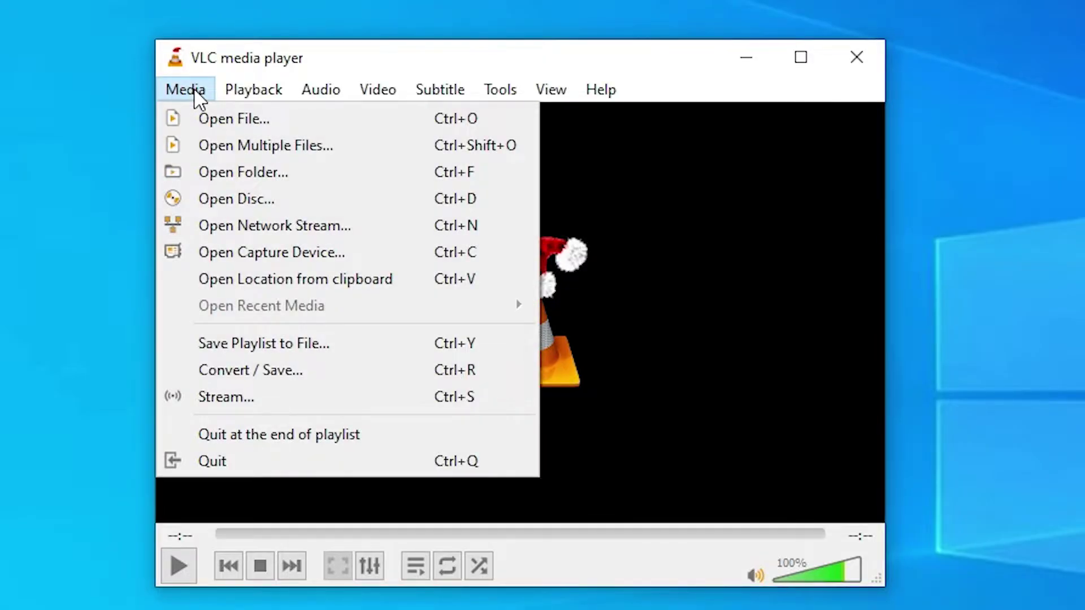
left_click(285, 379)
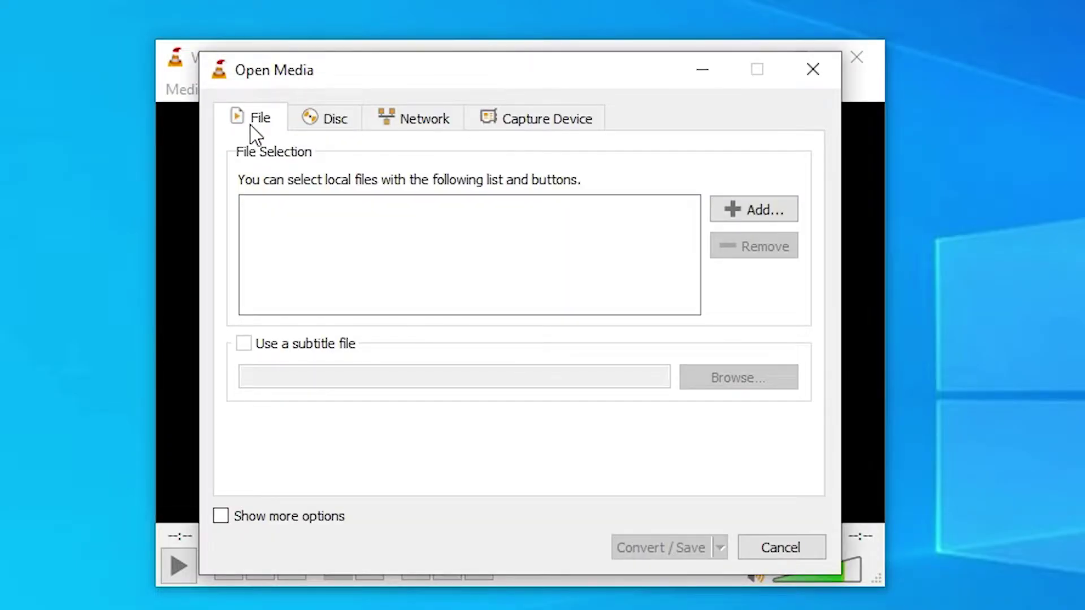
left_click(755, 212)
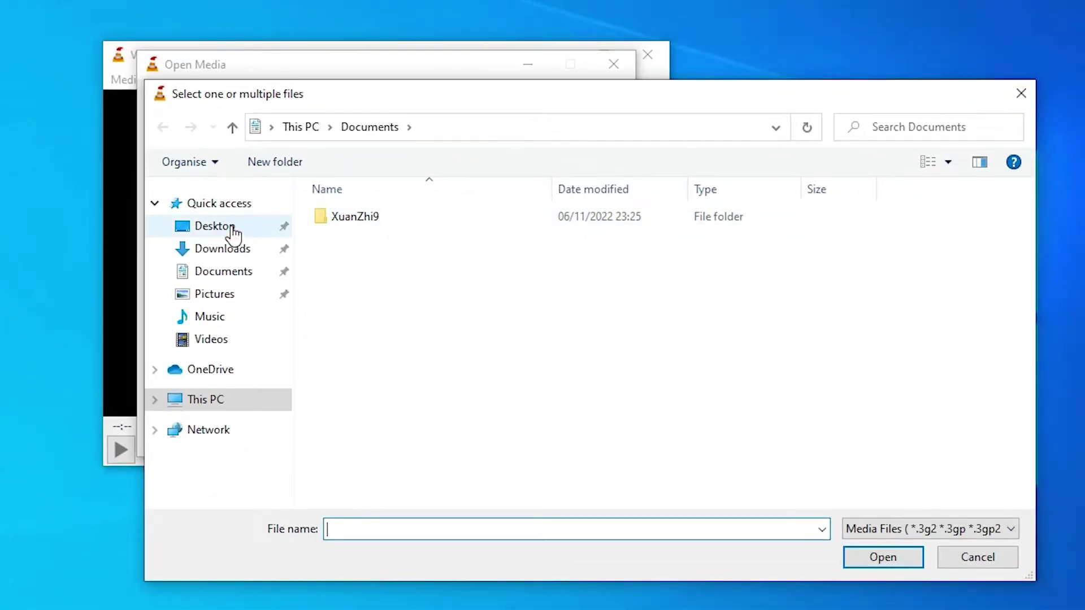
left_click(232, 227)
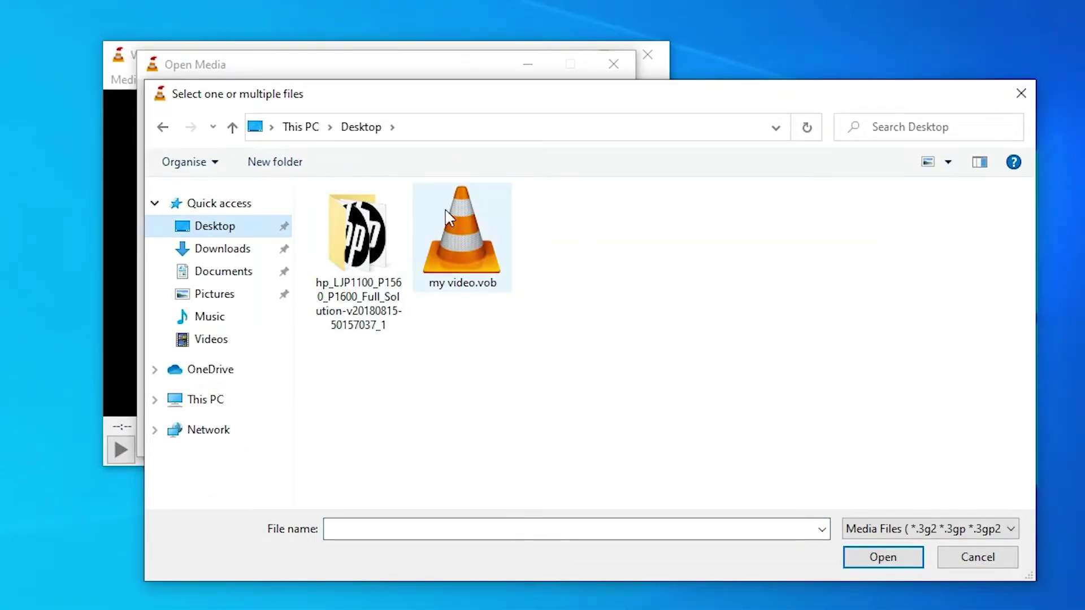
double_click(477, 253)
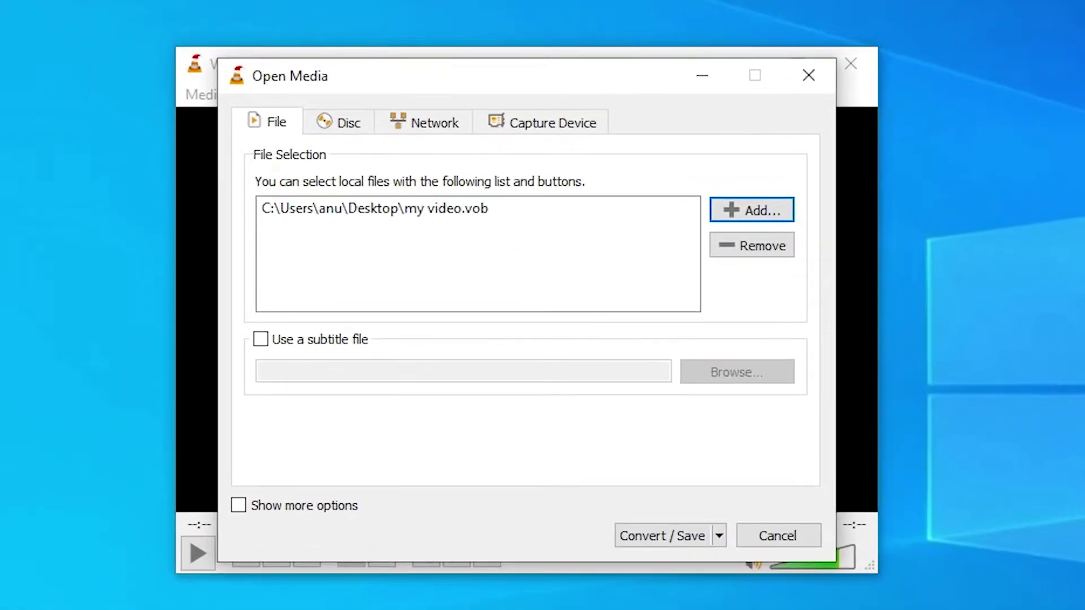
Open the Convert dialog and select the Video - H.264 + MP3 (MP4) profile
left_click(662, 537)
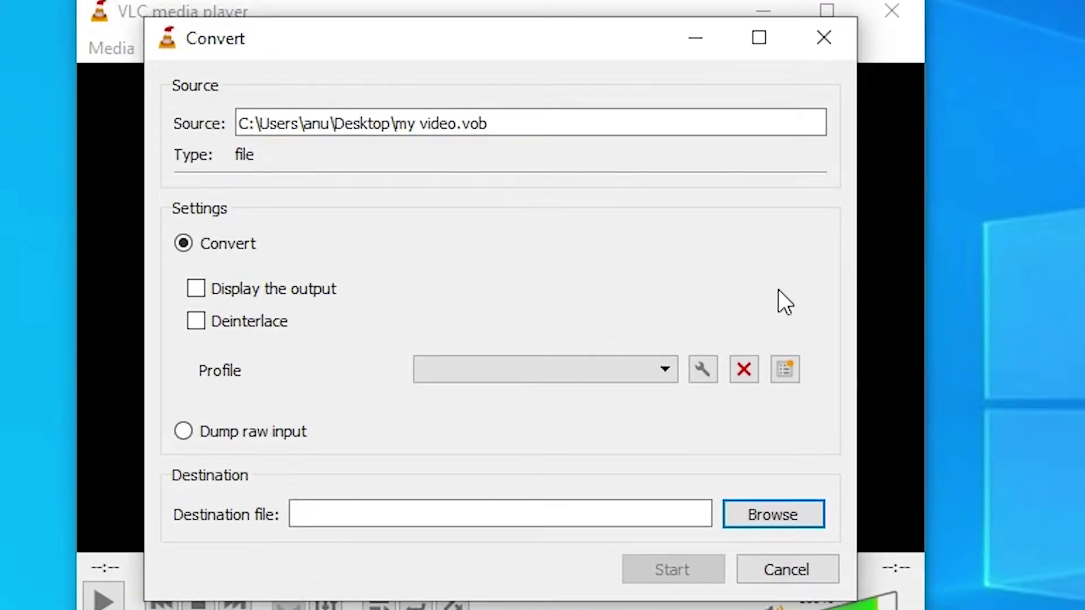
left_click(541, 371)
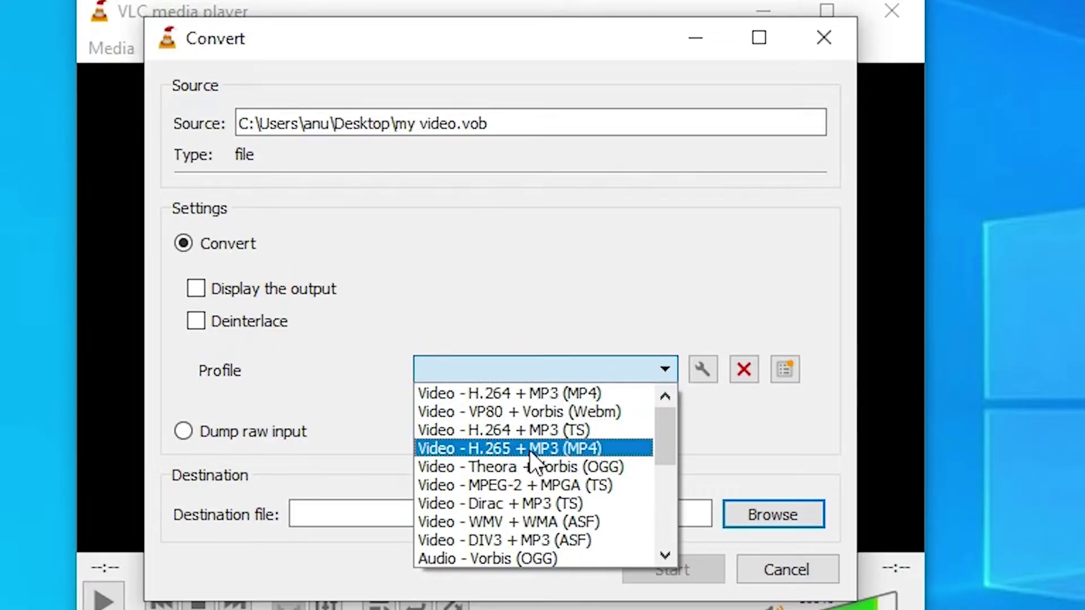
left_click(616, 394)
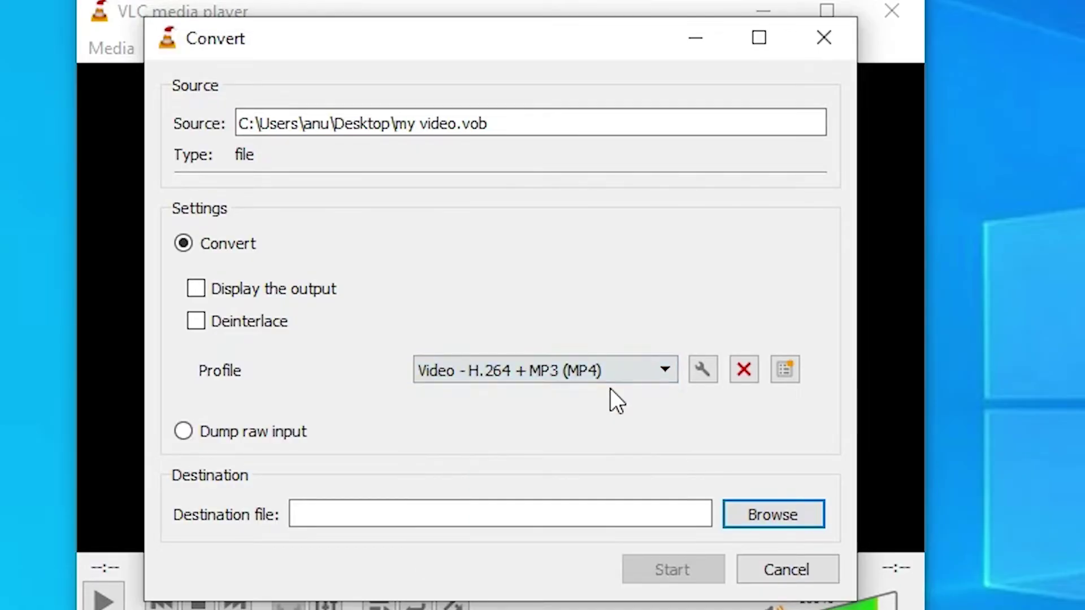
Enable Keep original video track in the profile's Video codec settings and save it
left_click(702, 369)
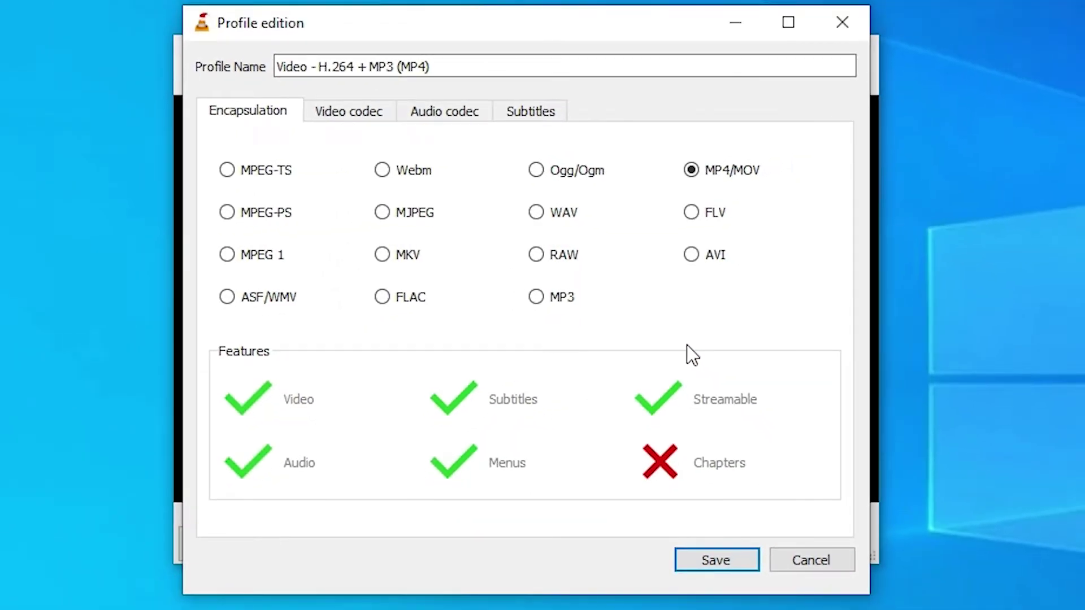
left_click(355, 119)
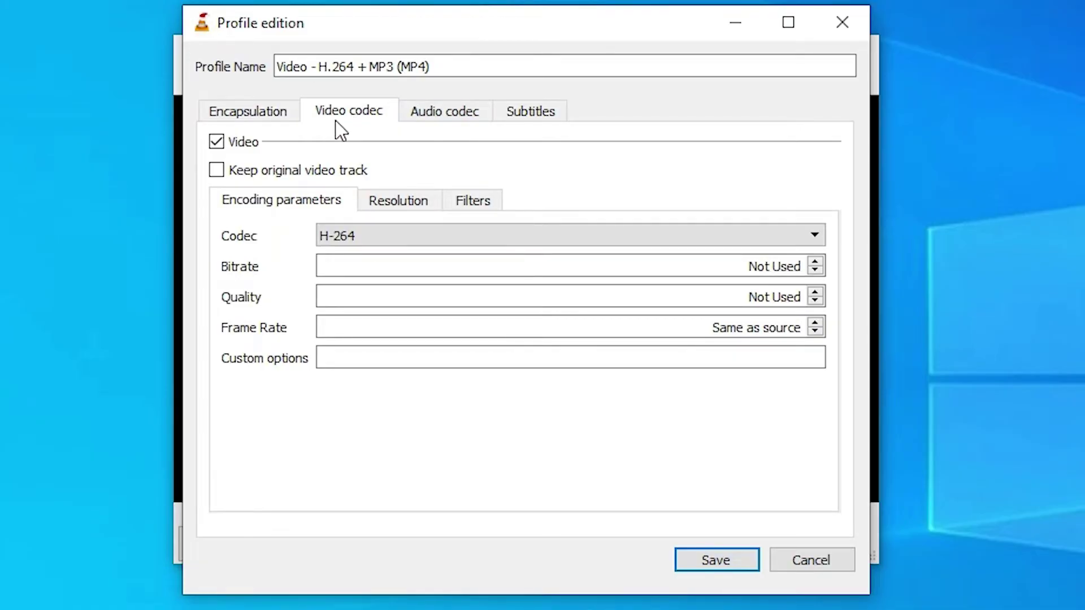
left_click(272, 173)
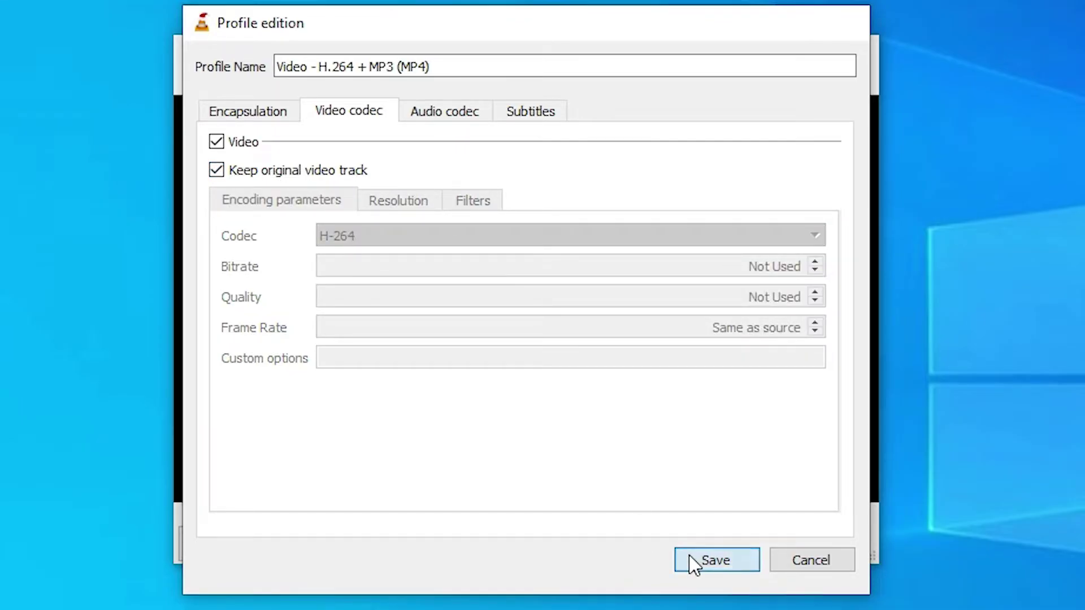
left_click(695, 561)
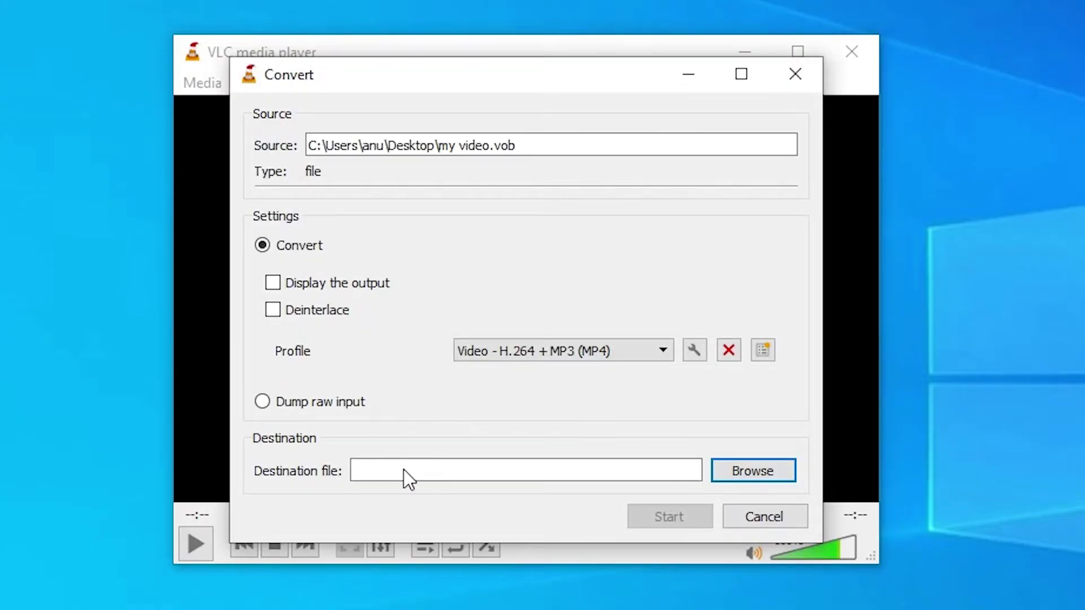
Set the output destination to the Desktop with the file name 'my video new'
left_click(767, 475)
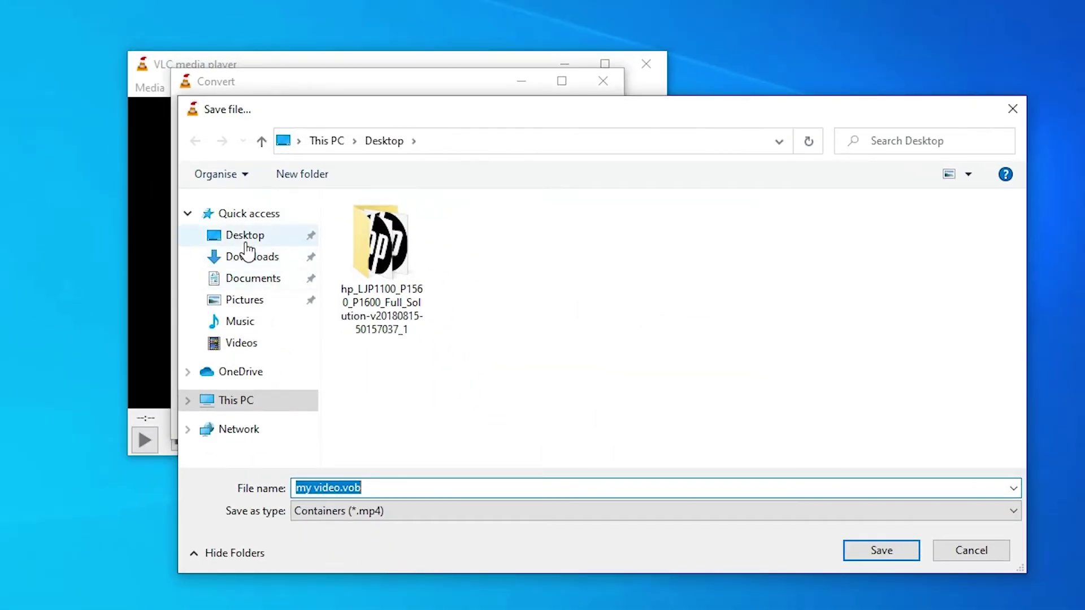
left_click(288, 261)
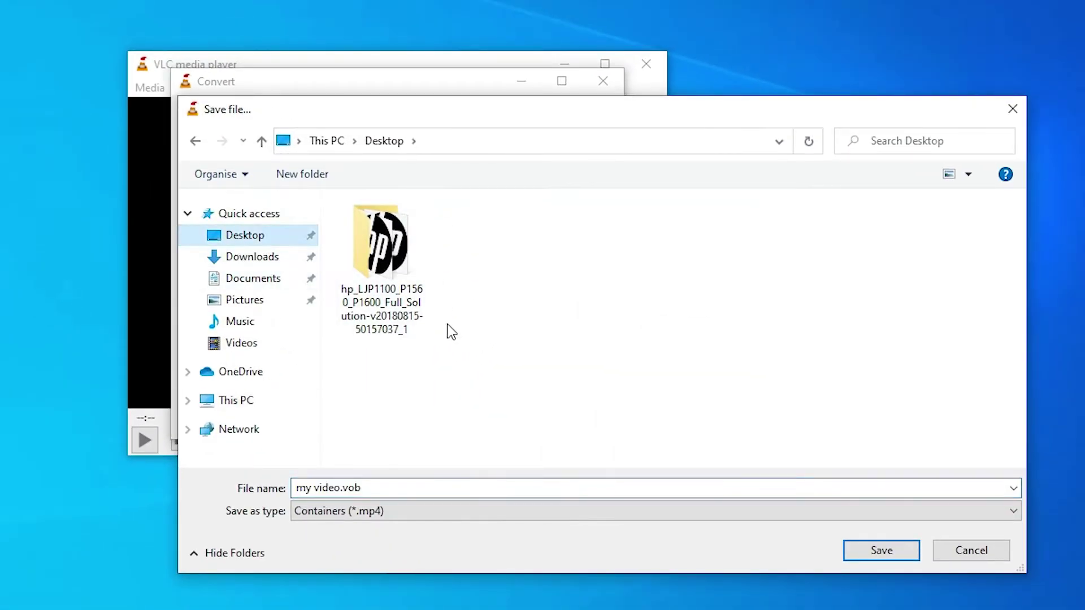
left_click(406, 487)
left_click(436, 489)
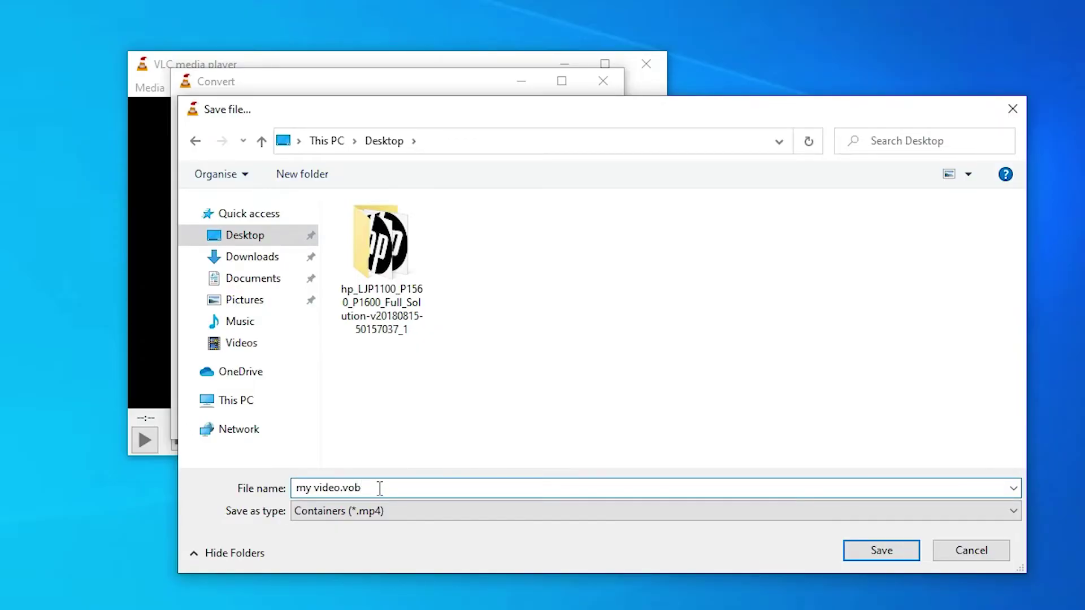
key("BackSpace")
key("BackSpace")
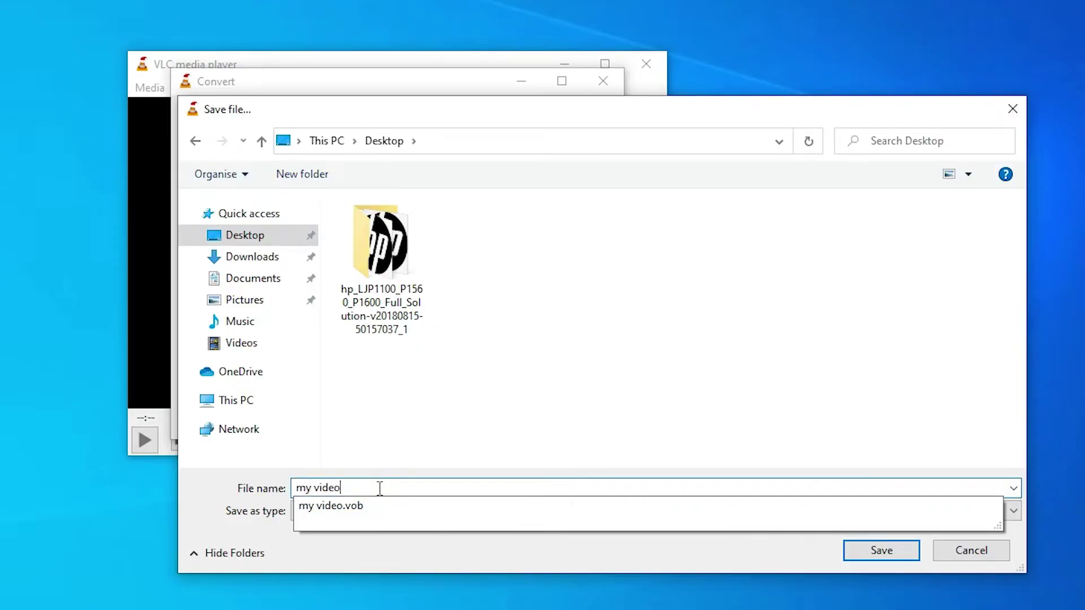
type("new")
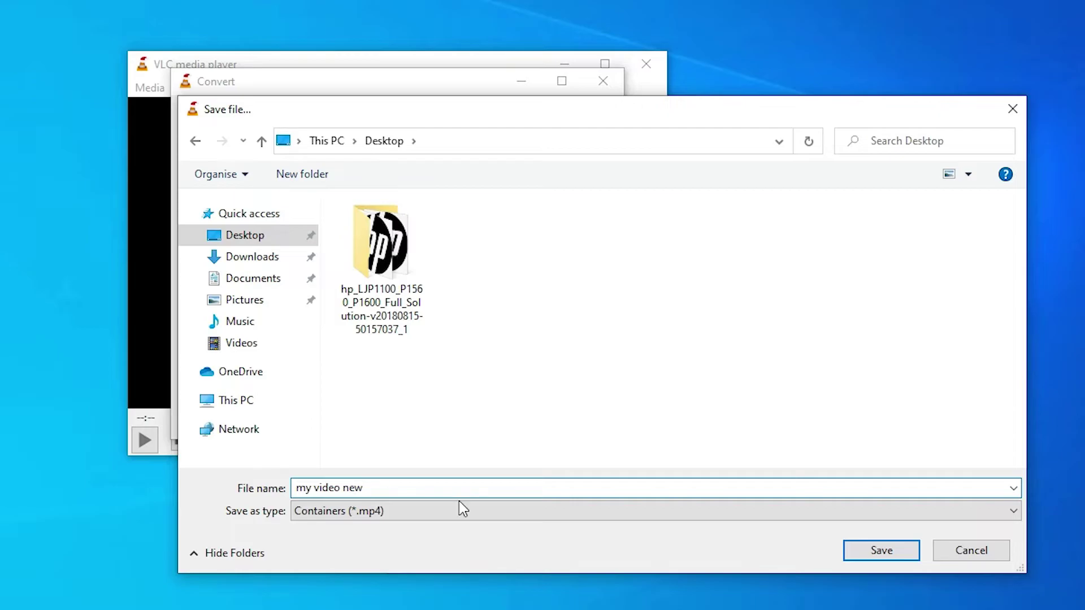
left_click(849, 548)
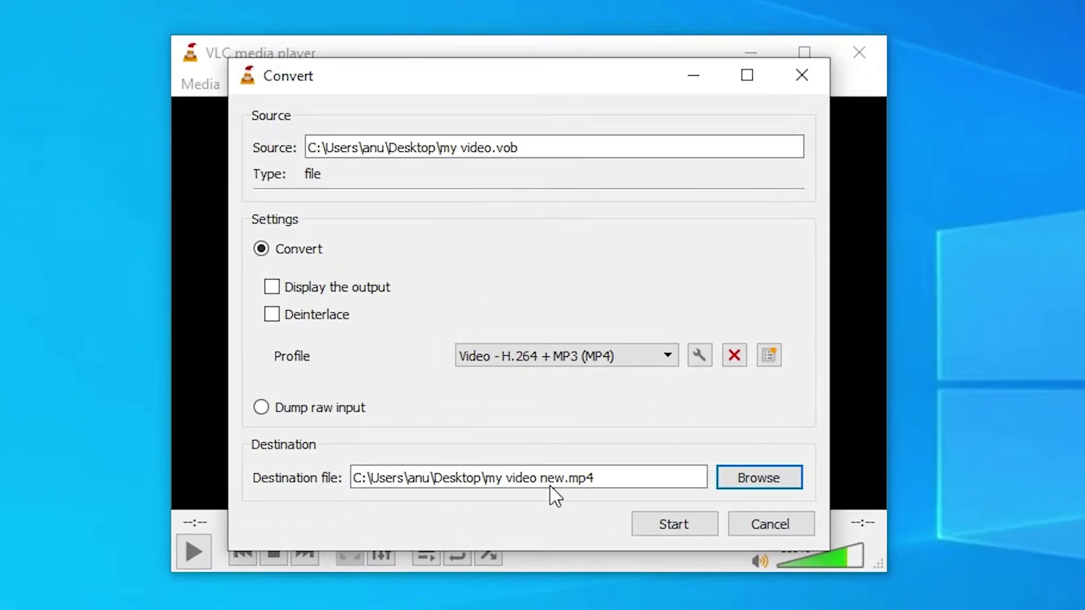
Run the conversion, then play the resulting my video new.mp4 from the desktop
left_click(676, 526)
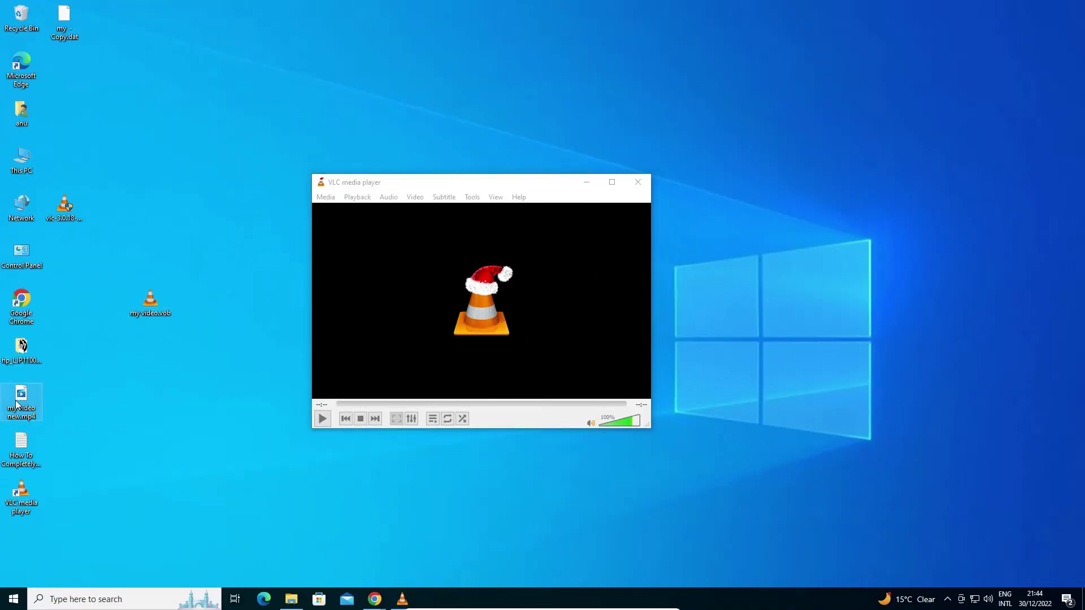
left_click_drag(34, 408, 152, 357)
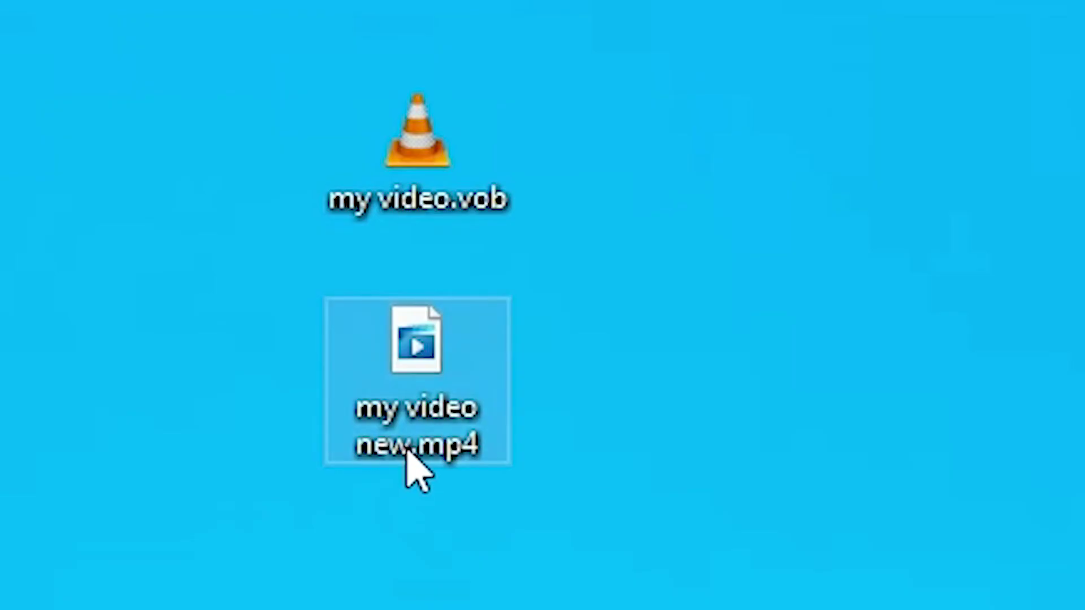
mouse_move(276, 407)
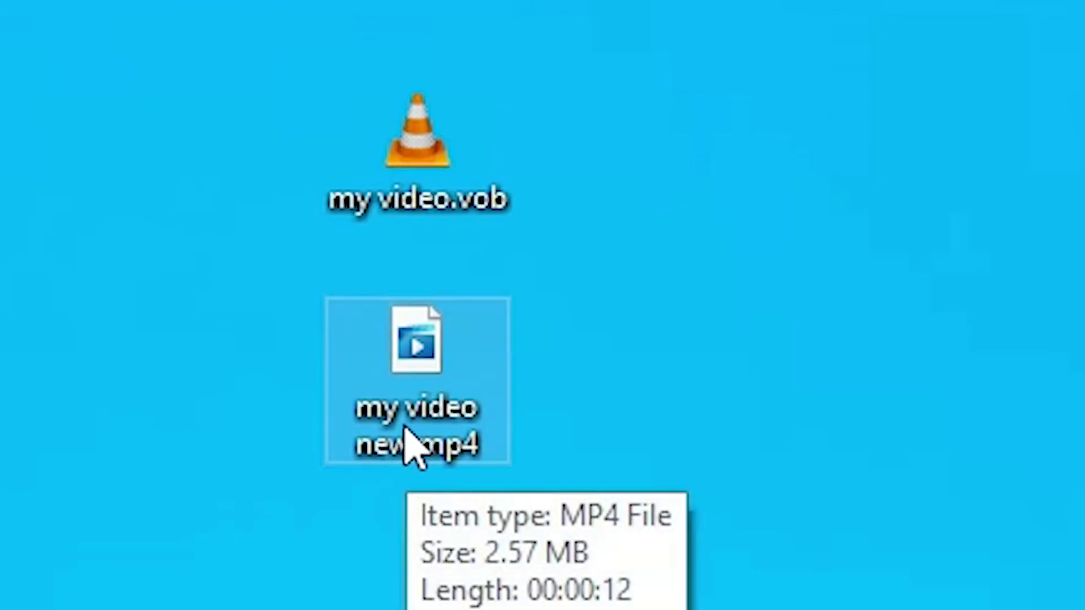
double_click(484, 443)
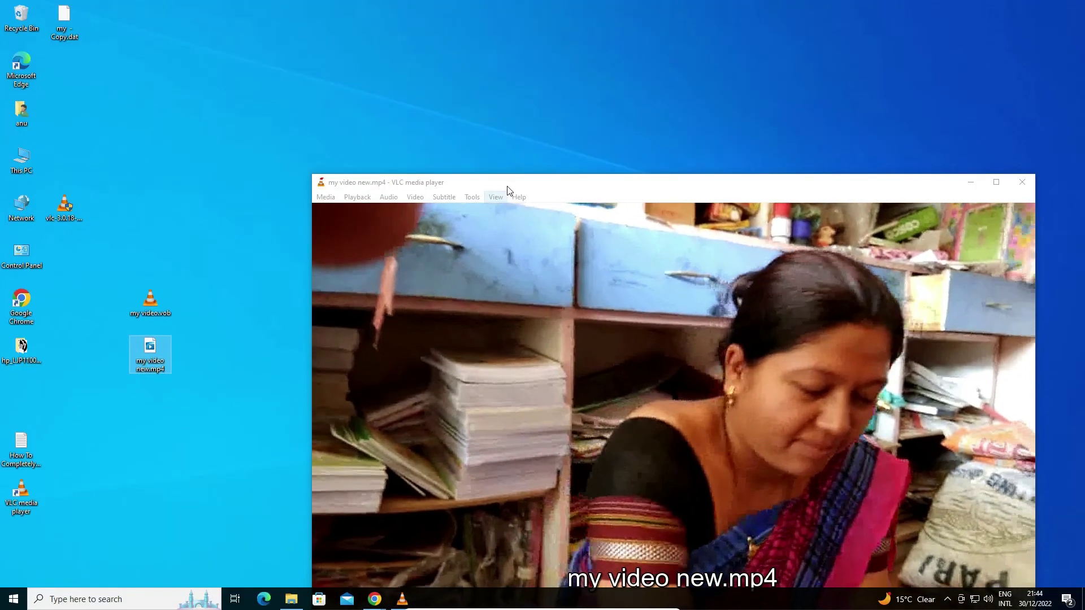